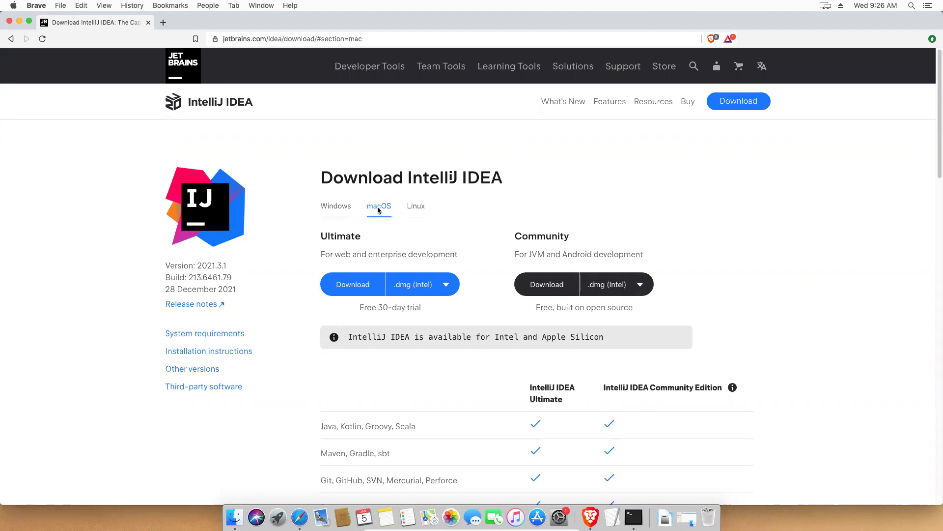
- Download the Community edition of IntelliJ IDEA for macOS as .dmg (Intel) and save ideaIC-2021.3.1.dmg in Downloads
{"action": "left_click", "coordinate": [551, 288]}
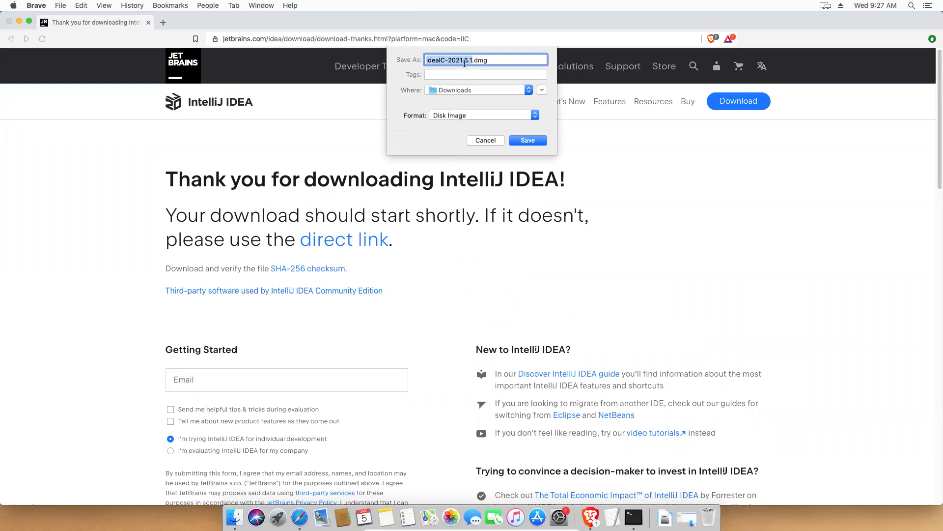
{"action": "left_click", "coordinate": [525, 141]}
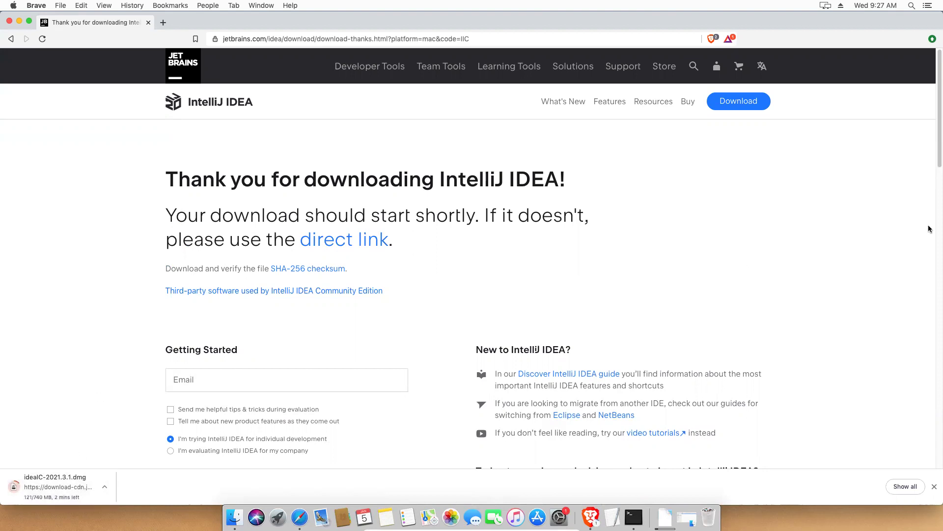
{"action": "key", "text": "Num_Lock"}
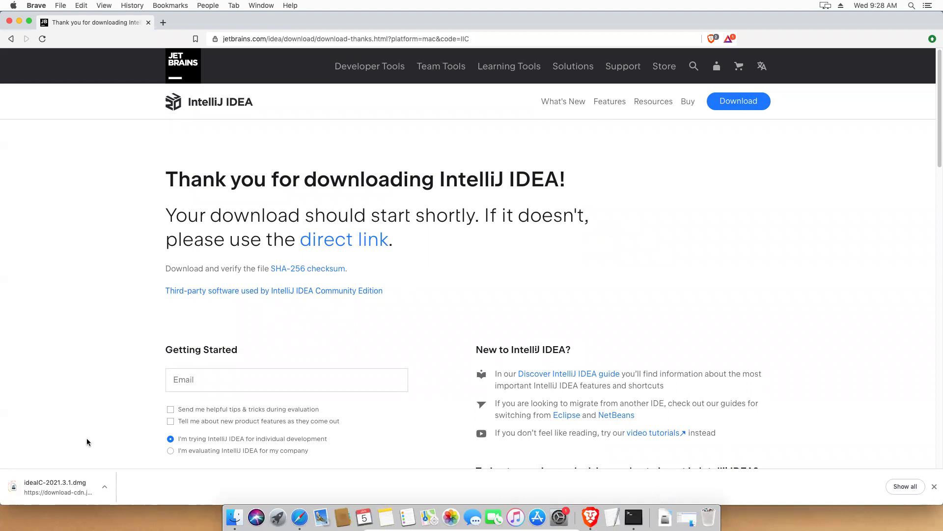
- Reveal the downloaded ideaIC-2021.3.1.dmg in Finder and open the disk image
{"action": "left_click", "coordinate": [104, 488]}
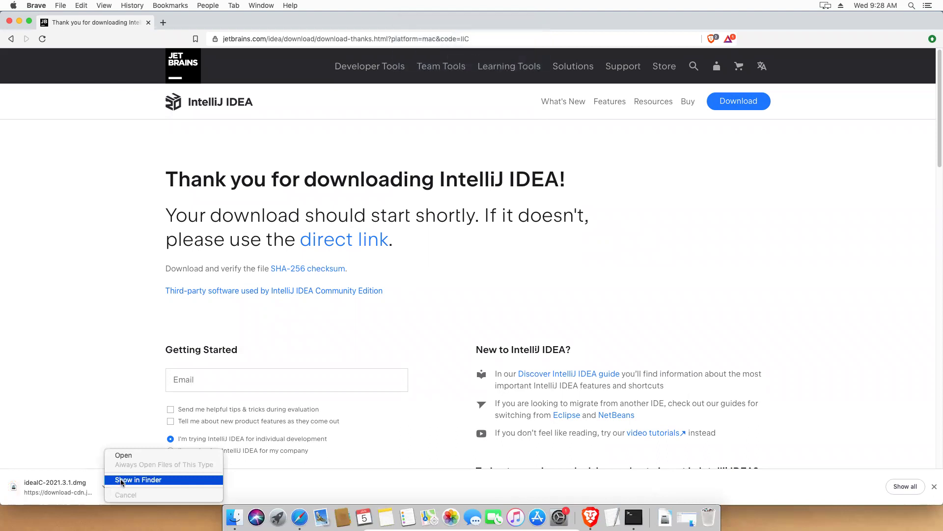
{"action": "left_click", "coordinate": [121, 481]}
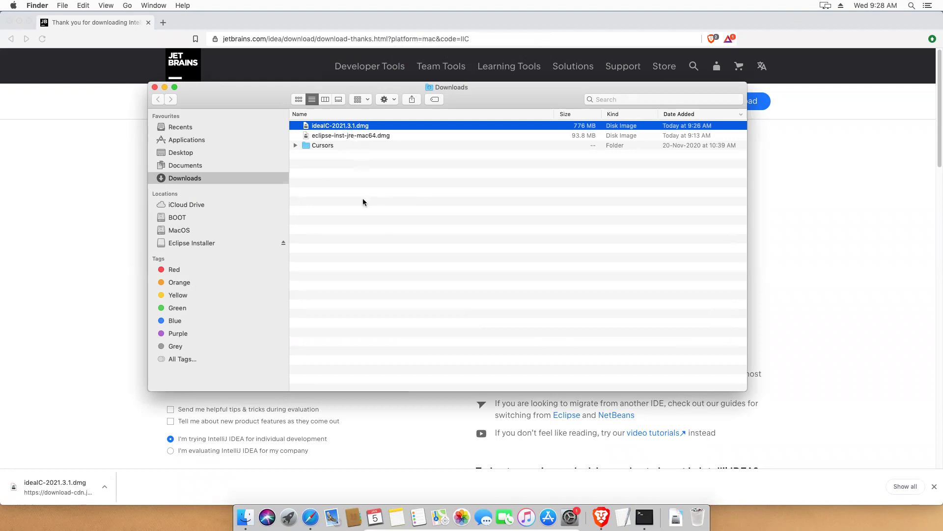
{"action": "key", "text": "super+o"}
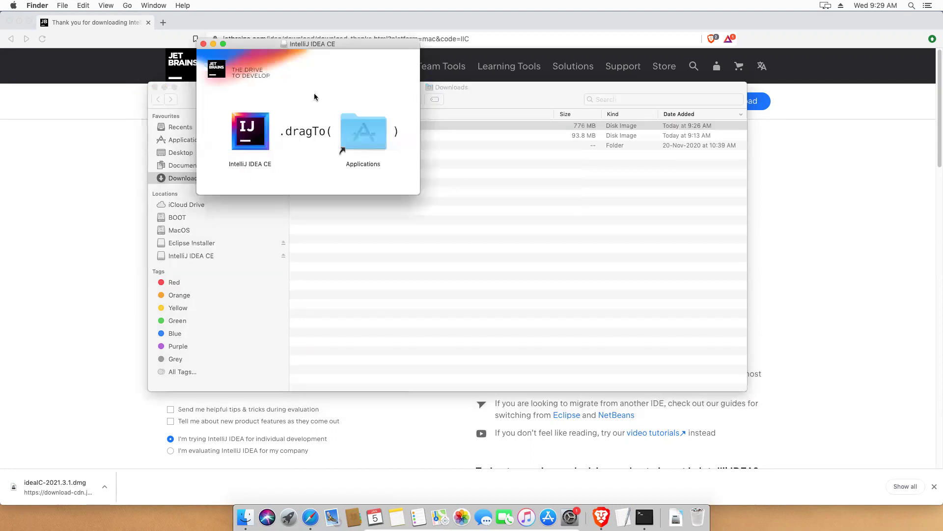
- Install IntelliJ IDEA CE by copying it into the Applications folder, and close the disk image window
{"action": "left_click_drag", "start_coordinate": [319, 47], "coordinate": [437, 140]}
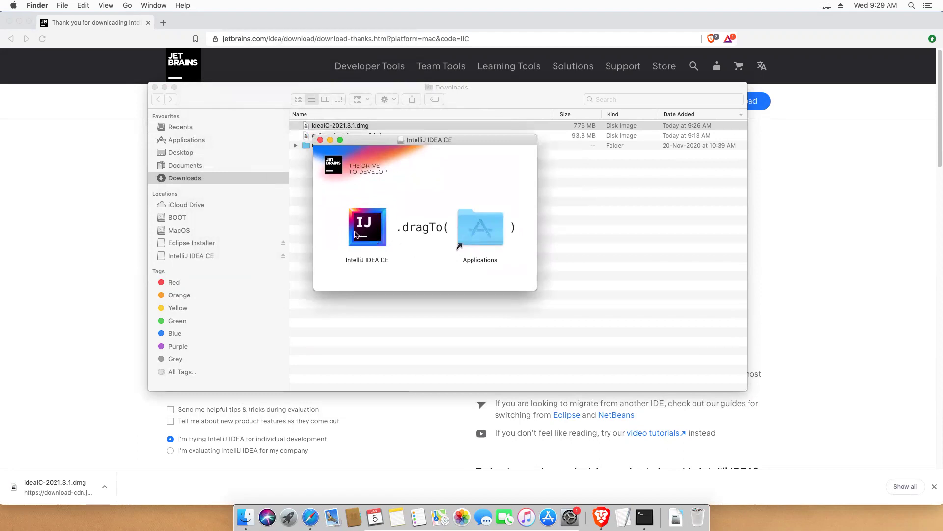
{"action": "left_click_drag", "start_coordinate": [360, 231], "coordinate": [472, 231]}
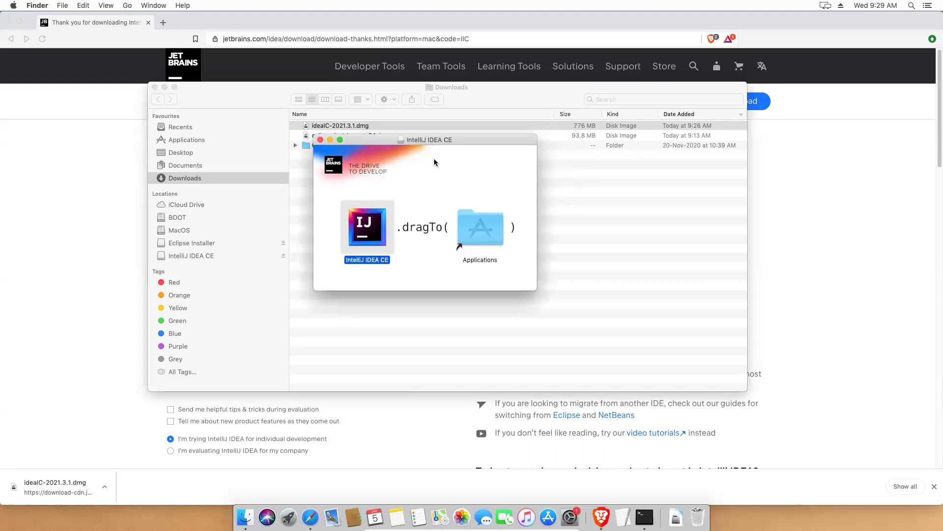
{"action": "left_click", "coordinate": [320, 140]}
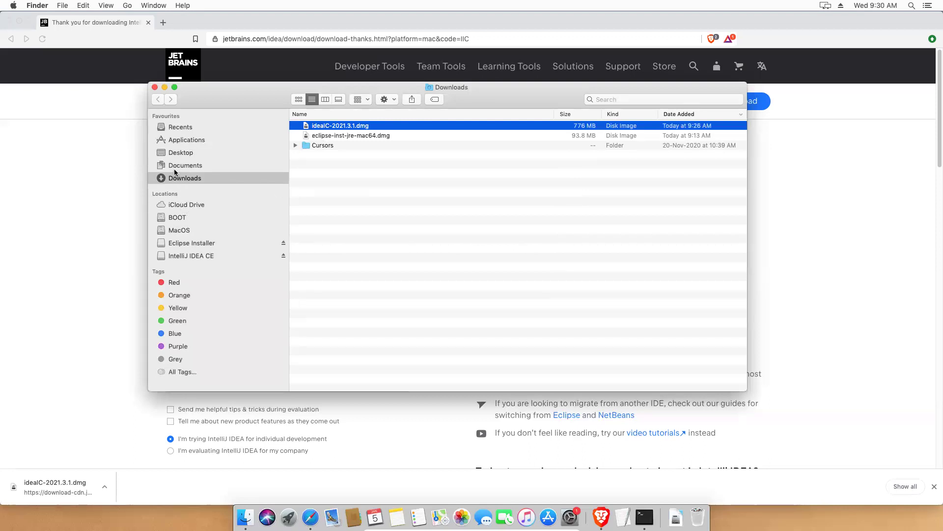
- Launch IntelliJ IDEA CE from the Applications folder and minimize the Finder window
{"action": "left_click", "coordinate": [183, 140]}
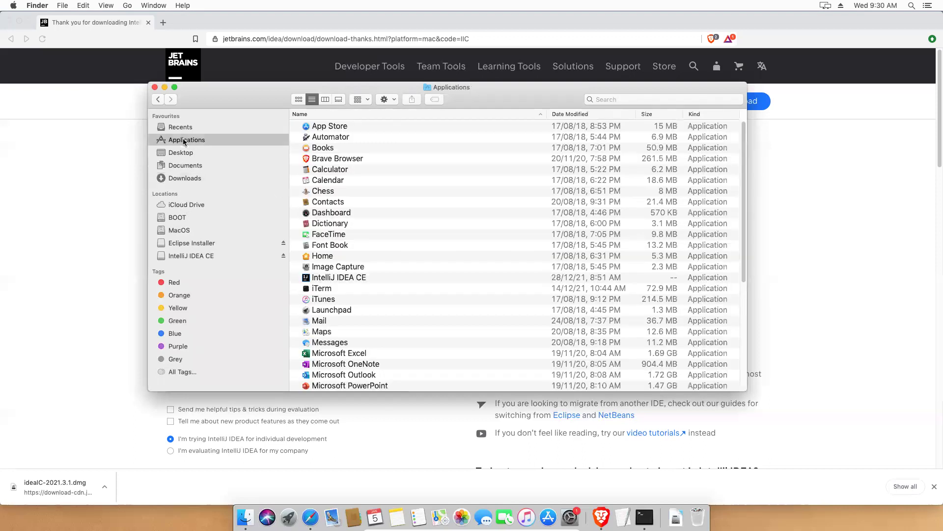
{"action": "left_click", "coordinate": [348, 278]}
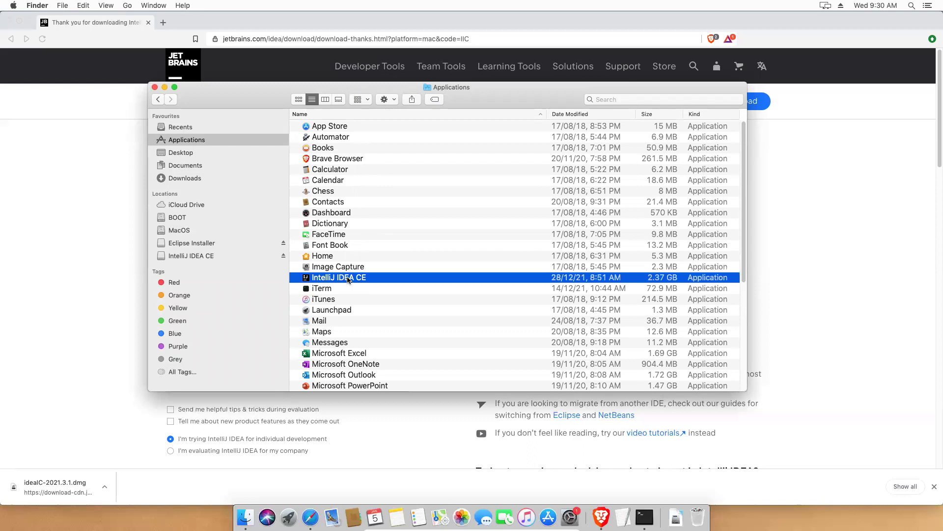
{"action": "double_click", "coordinate": [348, 278]}
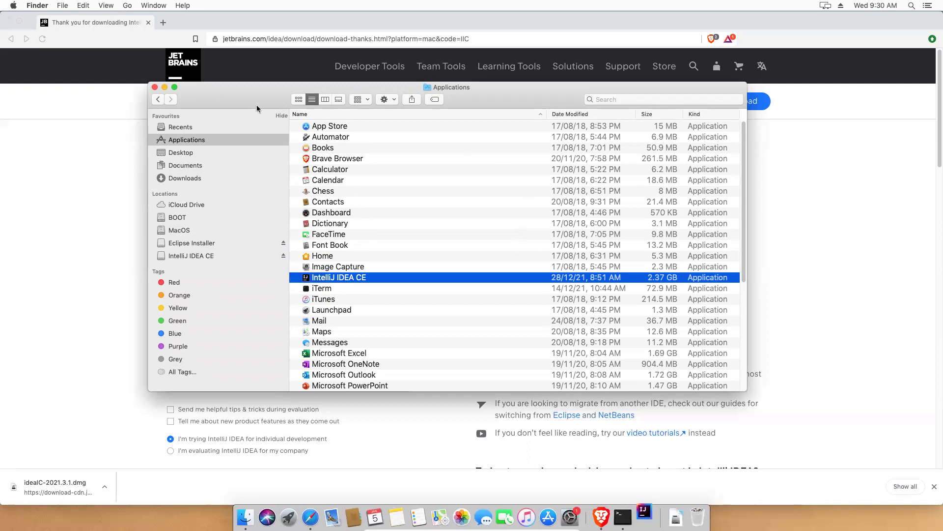
{"action": "left_click", "coordinate": [164, 87]}
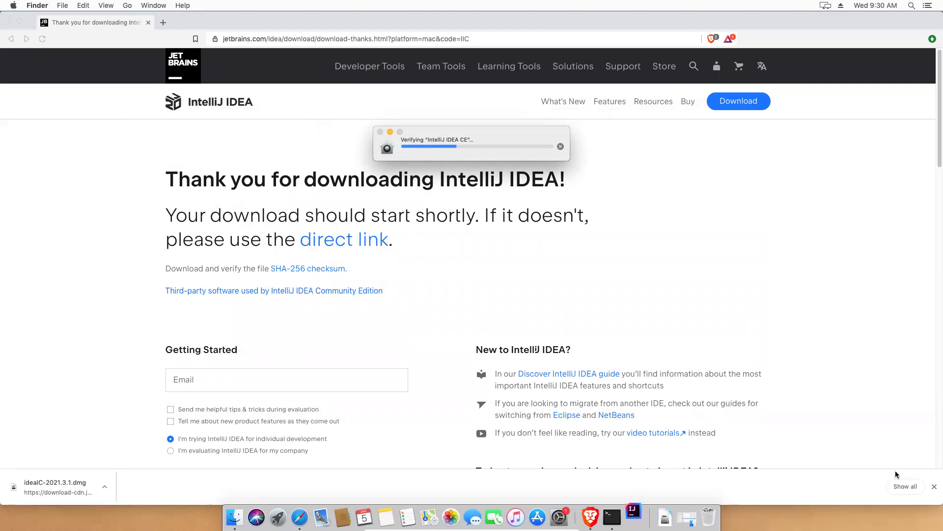
- Close the browser's download bar and allow the downloaded IntelliJ IDEA CE app to open
{"action": "left_click", "coordinate": [934, 489]}
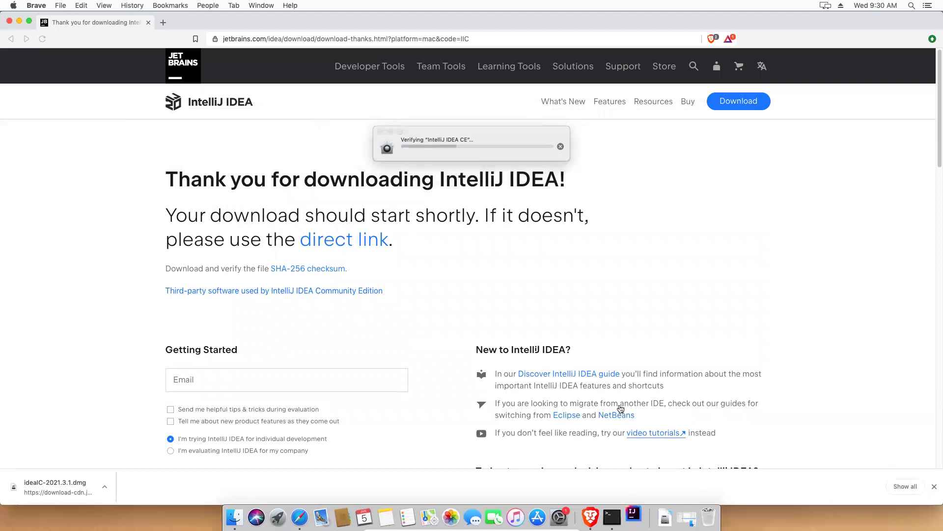
{"action": "left_click", "coordinate": [934, 489]}
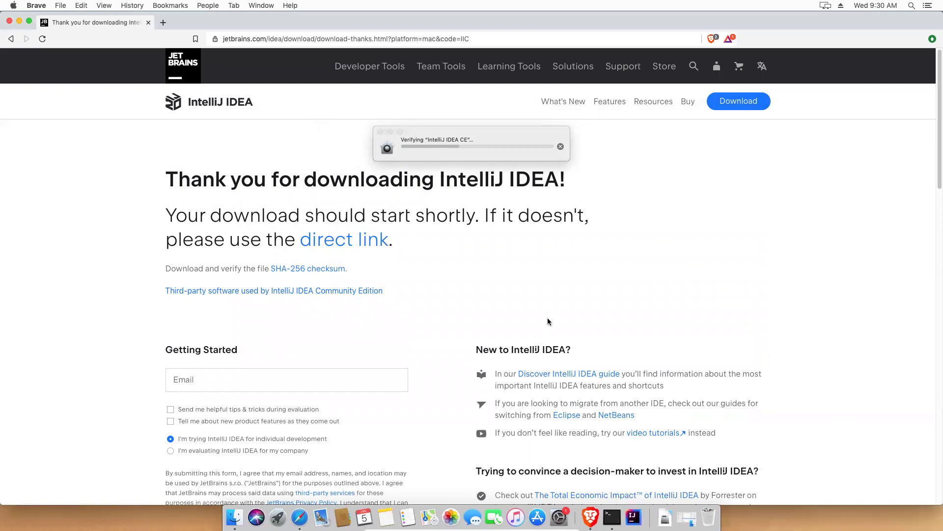
{"action": "left_click", "coordinate": [459, 132]}
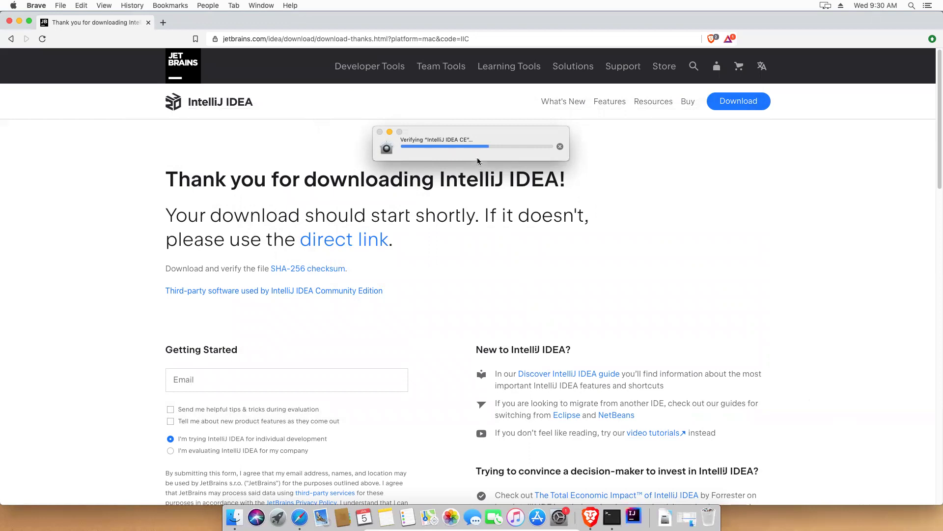
{"action": "left_click_drag", "start_coordinate": [469, 133], "coordinate": [524, 258]}
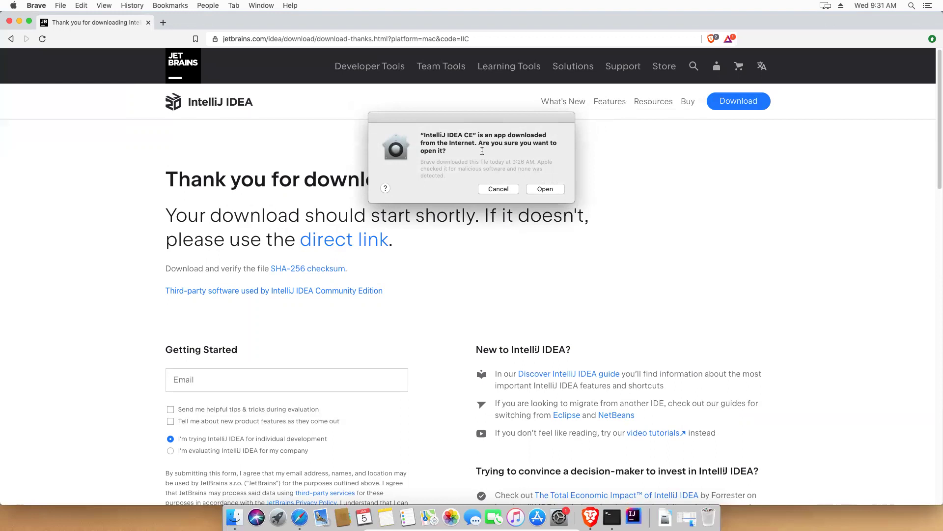
{"action": "left_click", "coordinate": [538, 187]}
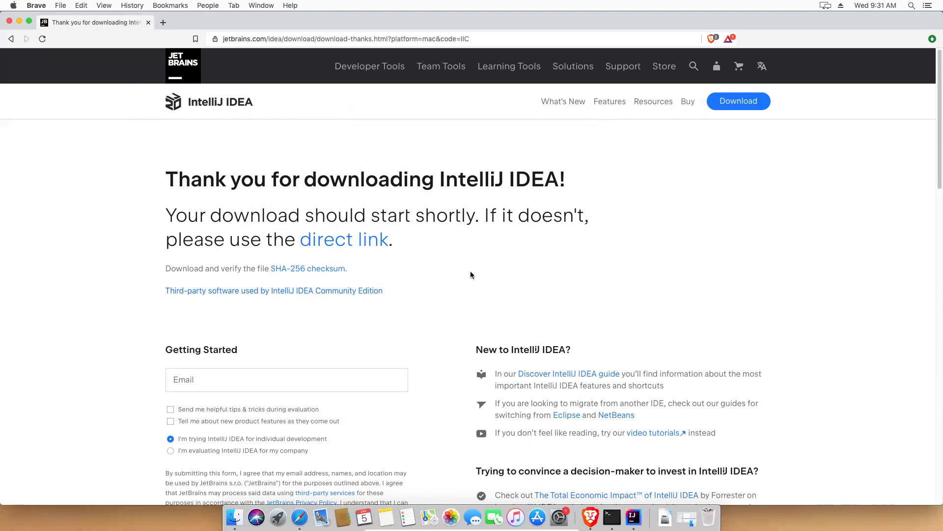
- Bring IntelliJ IDEA forward, accept its user agreement, and decline to send anonymous statistics
{"action": "left_click", "coordinate": [634, 521]}
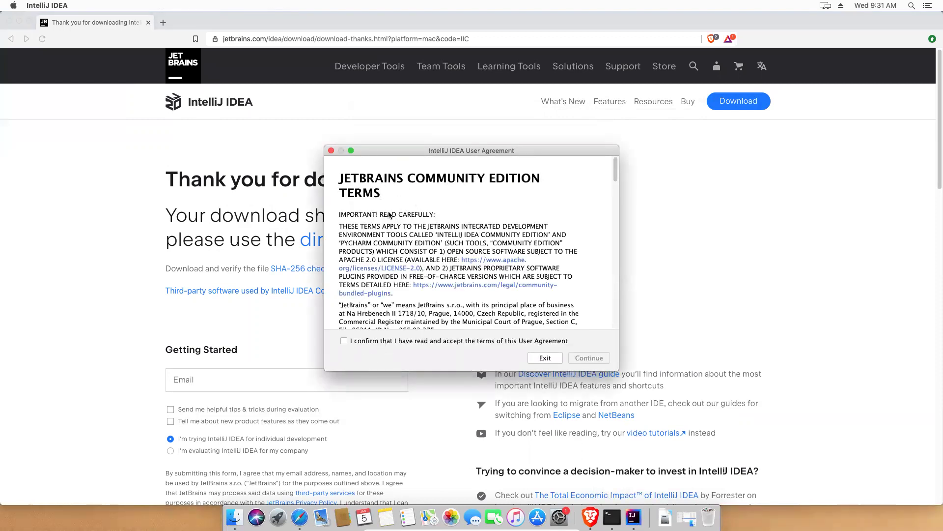
{"action": "left_click", "coordinate": [343, 341]}
{"action": "left_click", "coordinate": [590, 358]}
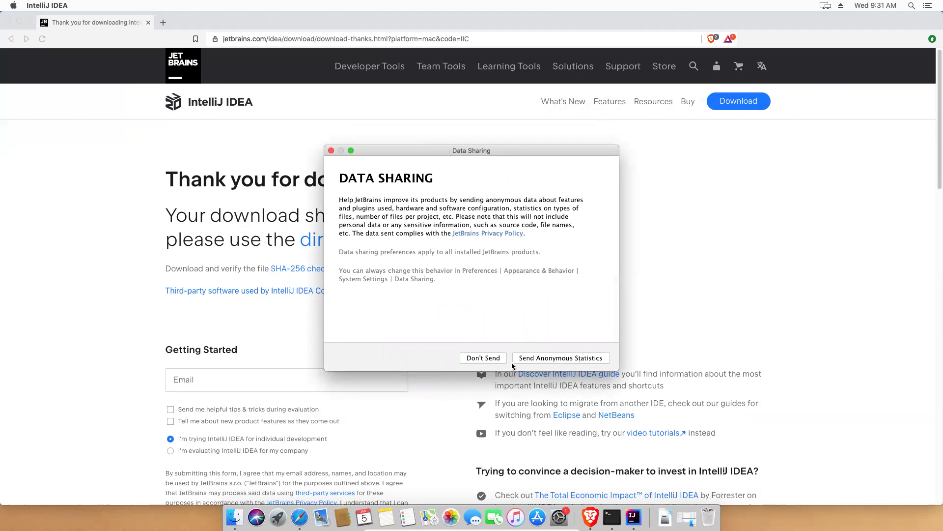
{"action": "left_click", "coordinate": [483, 360]}
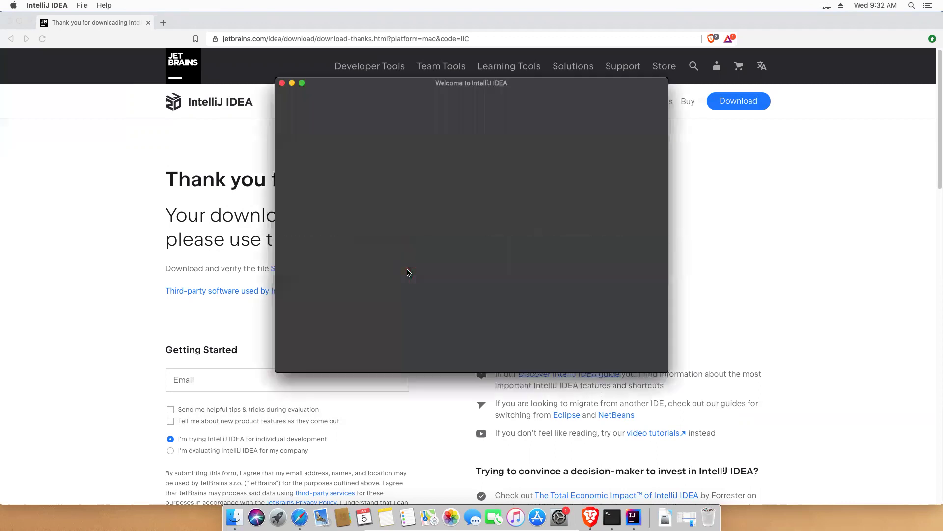
- Create a new Java project named SampleProject with SDK 17 (Oracle OpenJDK version 17.0.1), without a template or additional frameworks
{"action": "left_click_drag", "start_coordinate": [420, 86], "coordinate": [425, 121]}
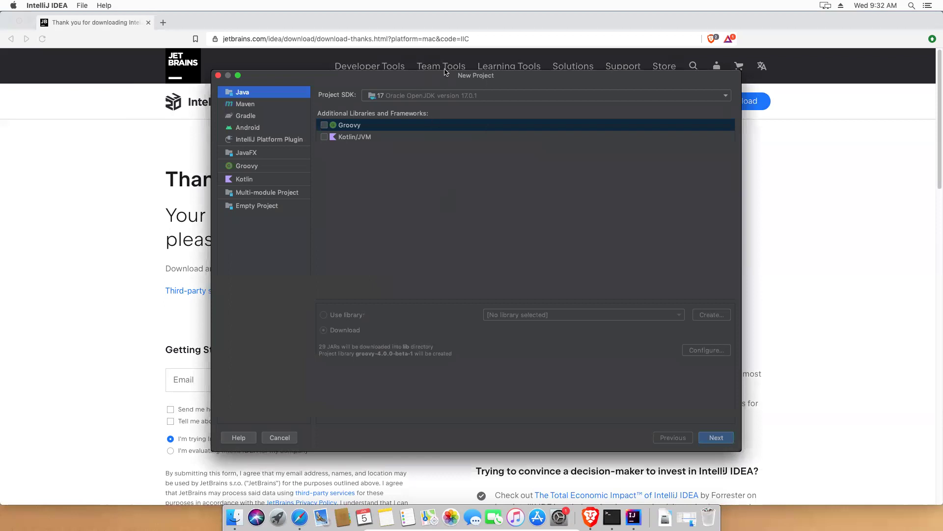
{"action": "left_click_drag", "start_coordinate": [450, 77], "coordinate": [452, 81]}
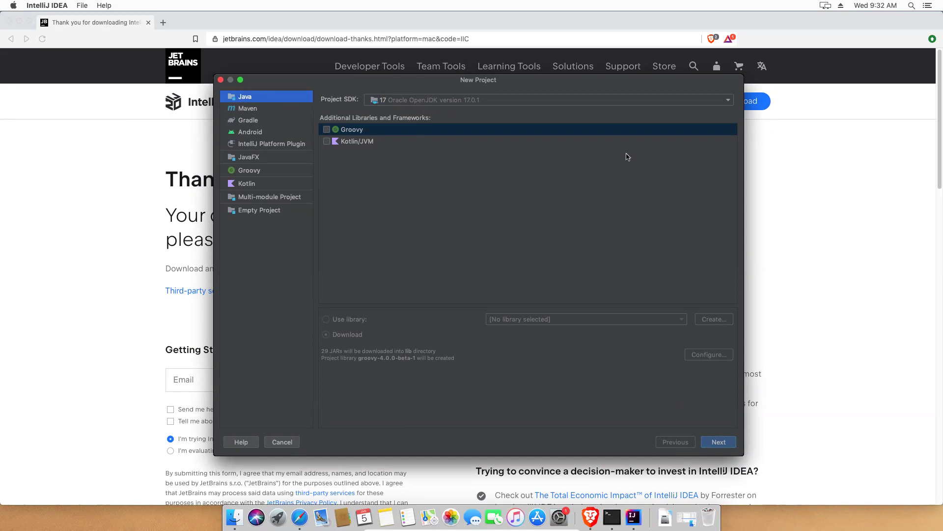
{"action": "left_click", "coordinate": [716, 442]}
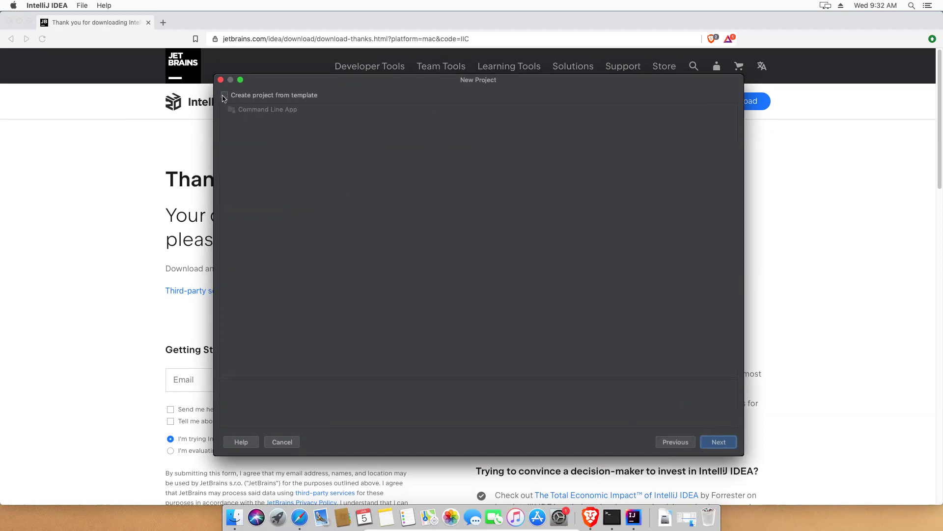
{"action": "left_click", "coordinate": [716, 442]}
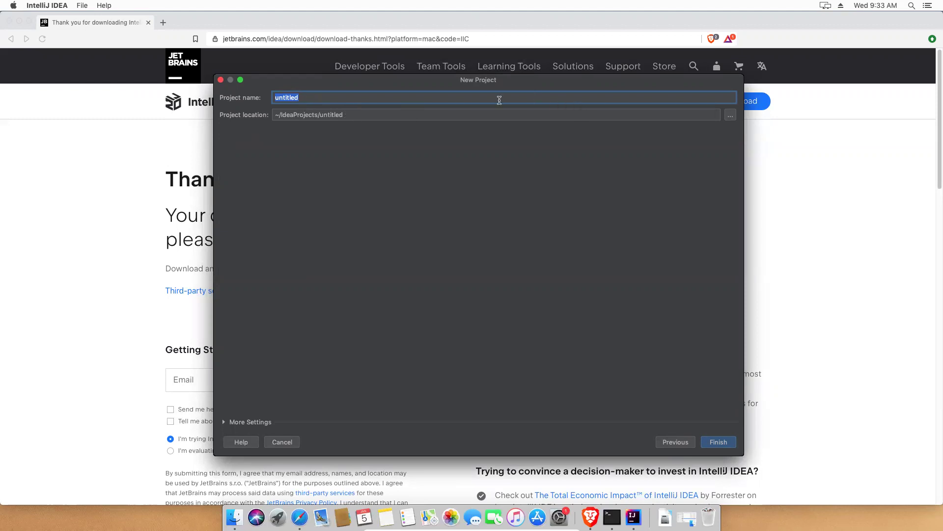
{"action": "type", "text": "SampleProject"}
{"action": "left_click", "coordinate": [719, 442]}
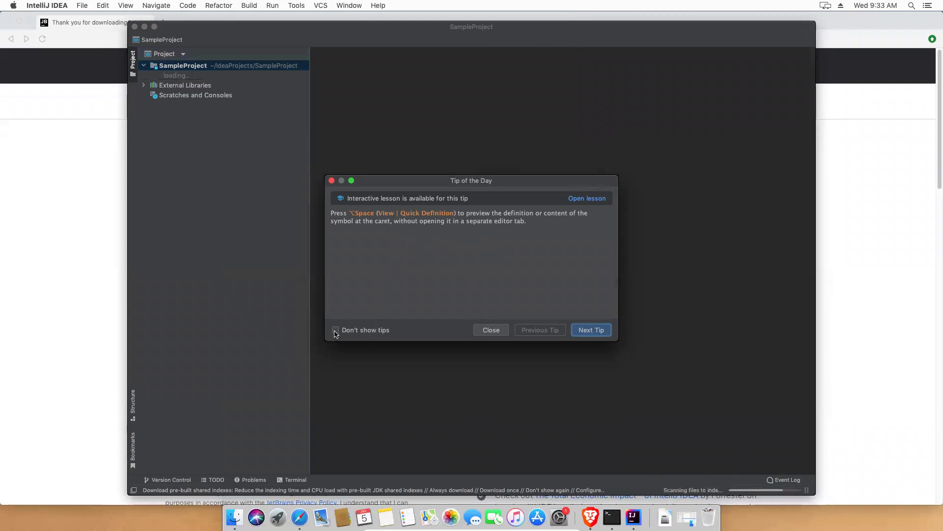
- Set the Tip of the Day not to show tips and close it
{"action": "left_click", "coordinate": [336, 332]}
{"action": "left_click", "coordinate": [503, 333]}
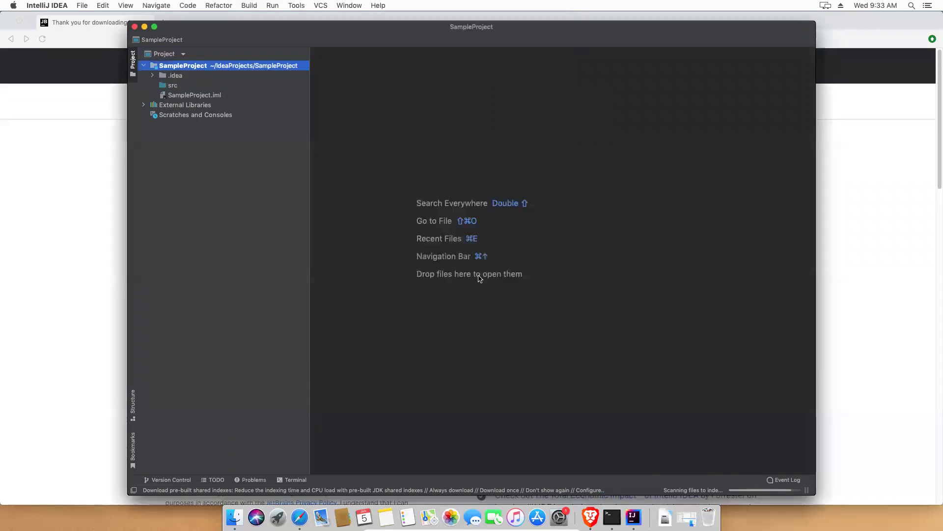
{"action": "left_click", "coordinate": [494, 18]}
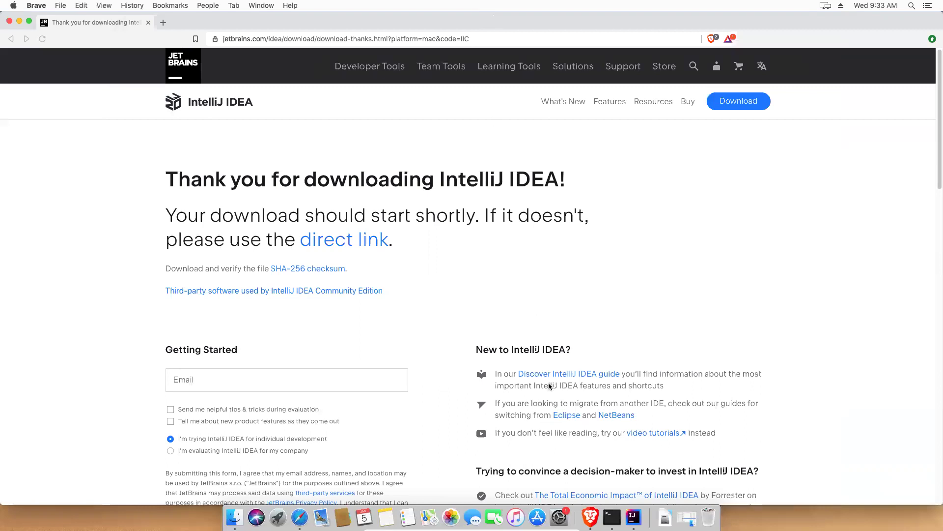
{"action": "left_click", "coordinate": [626, 512]}
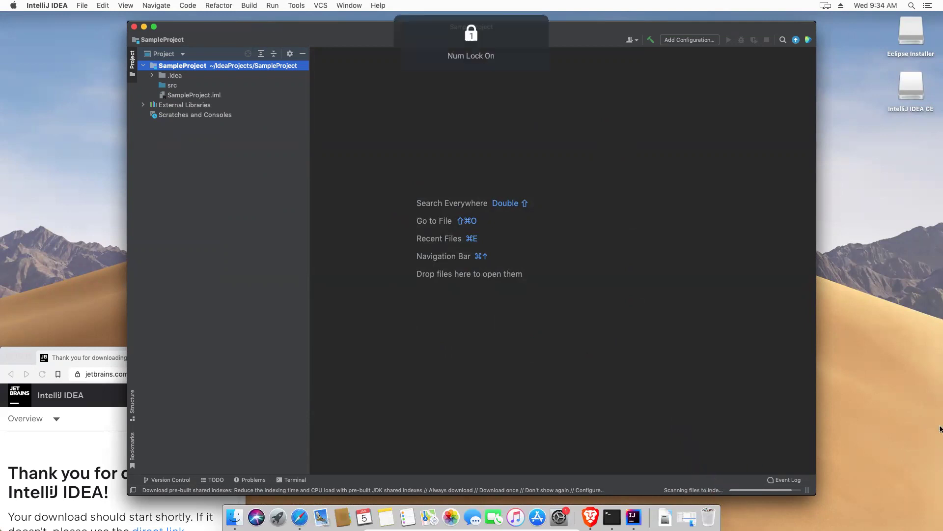
{"action": "key", "text": "ctrl+alt+Return"}
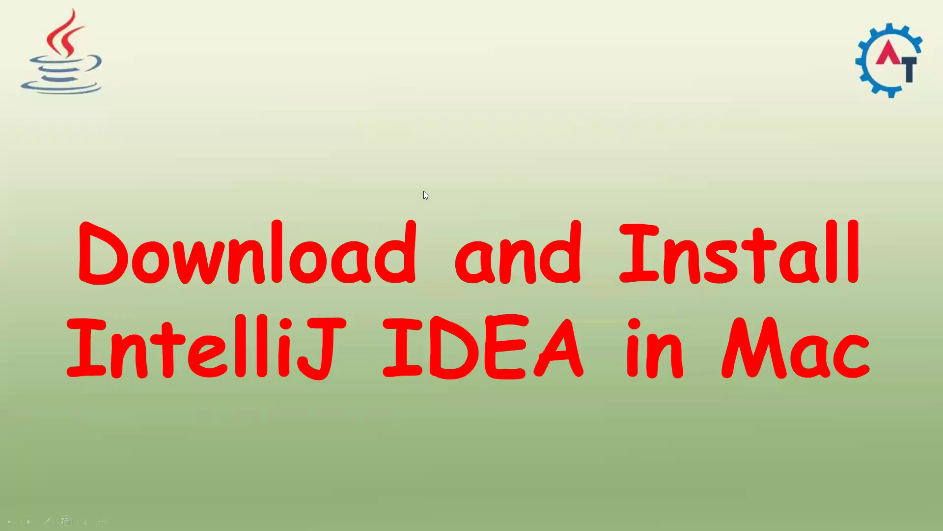
{"action": "left_click", "coordinate": [426, 195]}
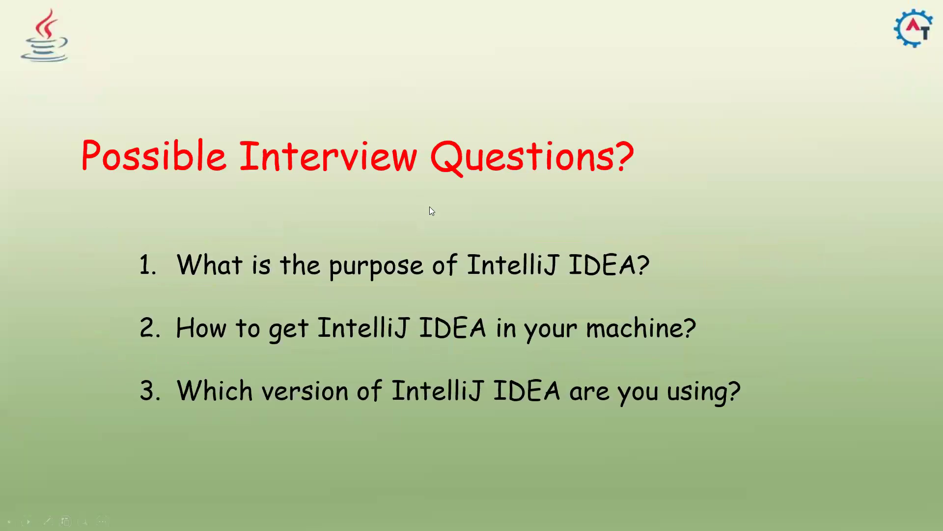